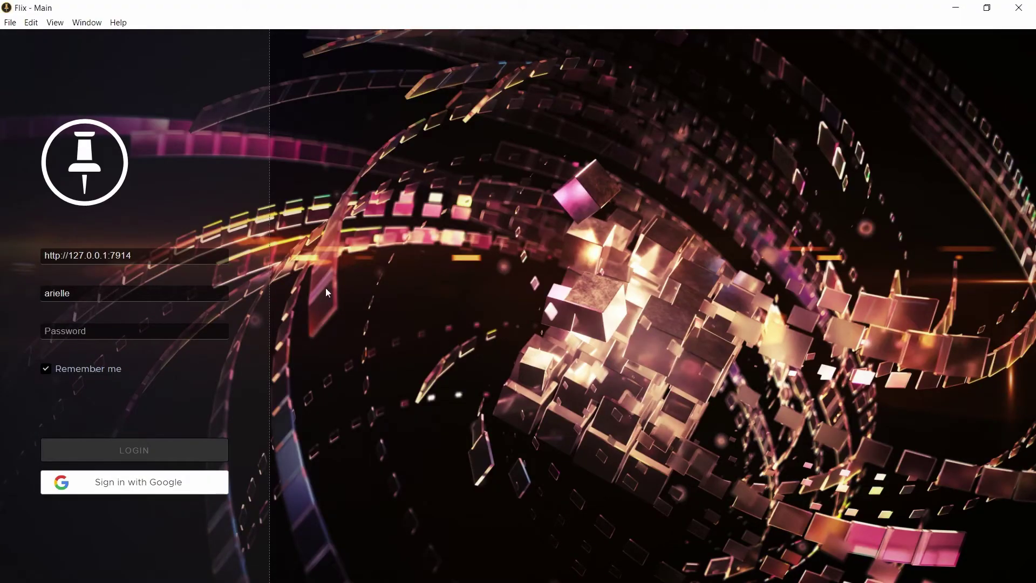
Log in to the Flix server with the account password.
left_click_drag(149, 253, 41, 252)
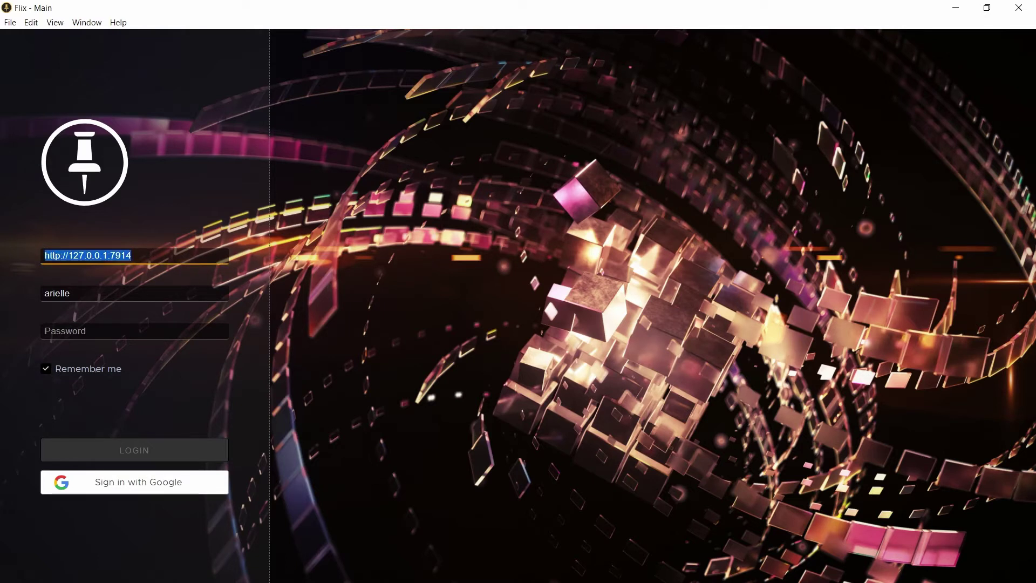
left_click(140, 294)
left_click(123, 331)
type("••••••••")
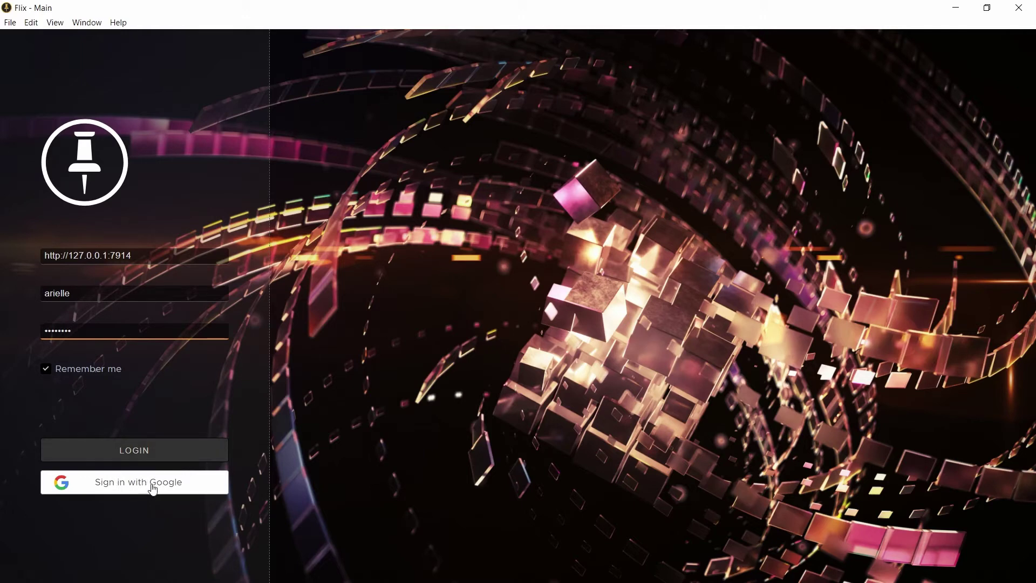
left_click(143, 457)
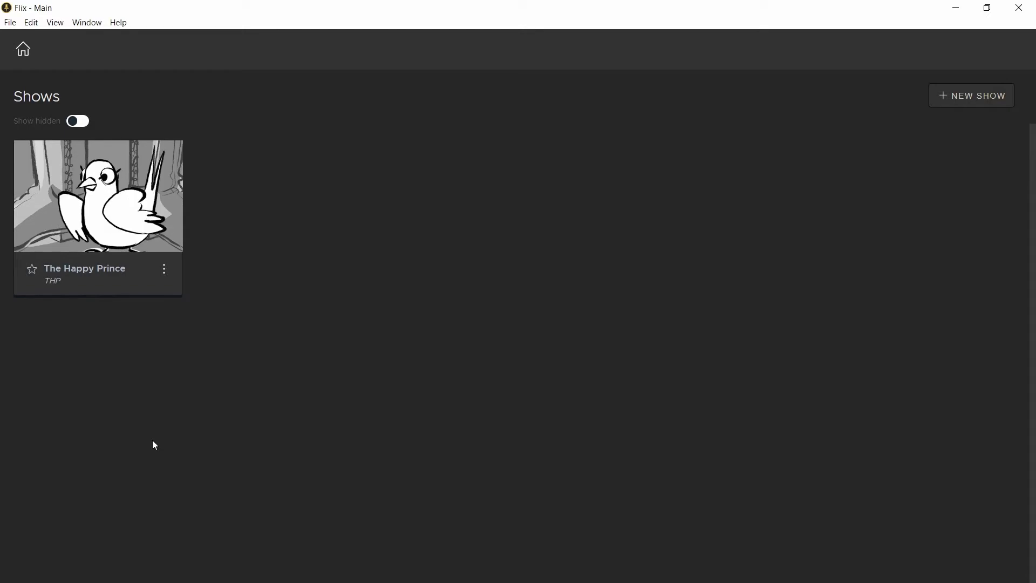
Start a new show with tracking code OLS, title 'Our Little Seedlings' and description 'Story about plants'.
left_click(959, 99)
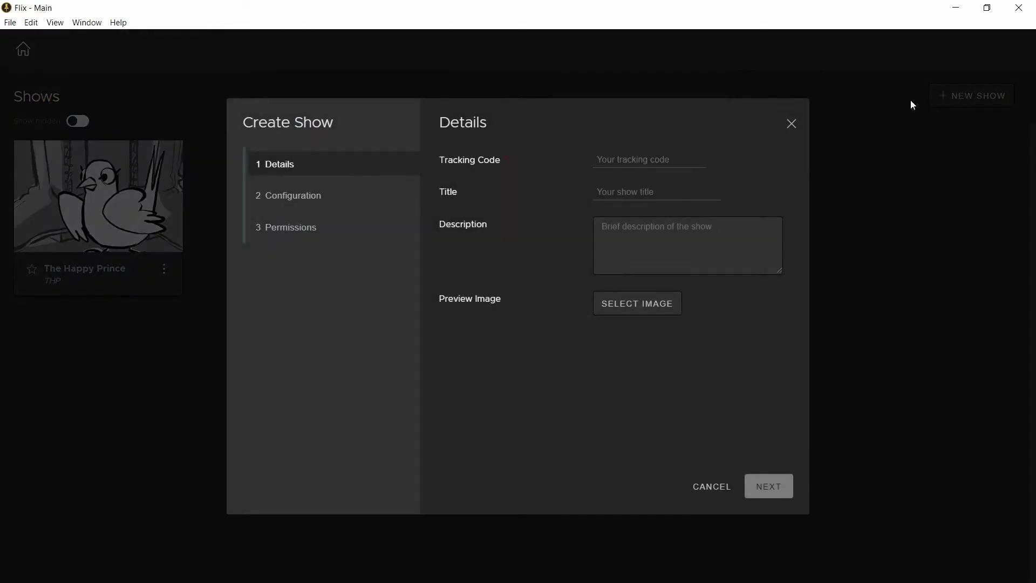
left_click(675, 158)
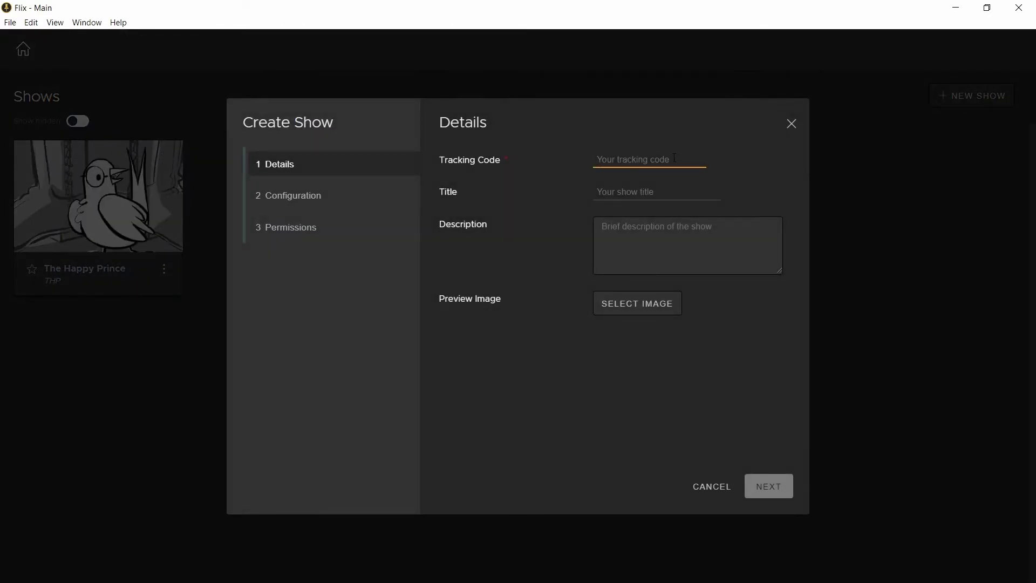
type("OLS")
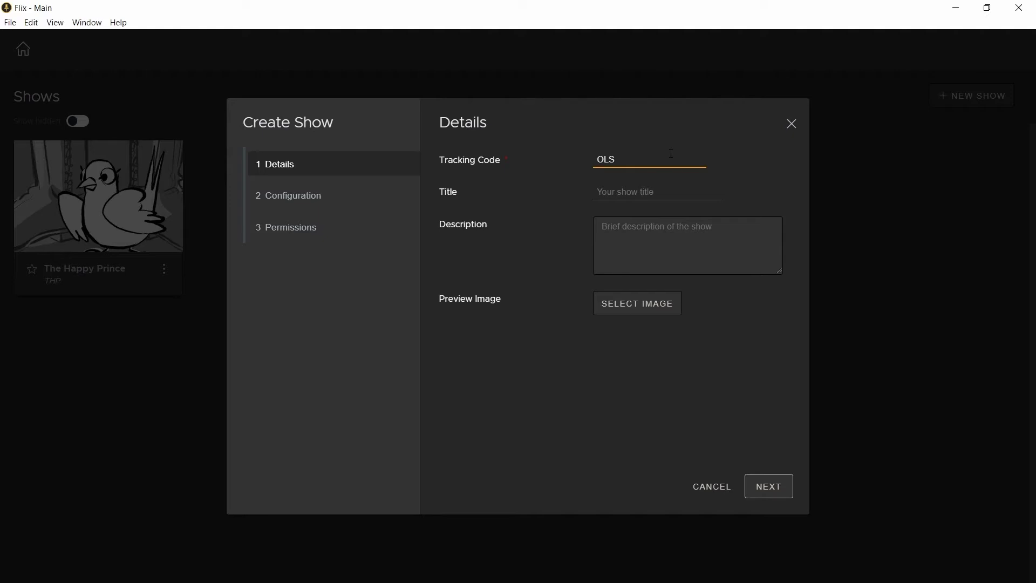
left_click(637, 190)
type("Our Little Se")
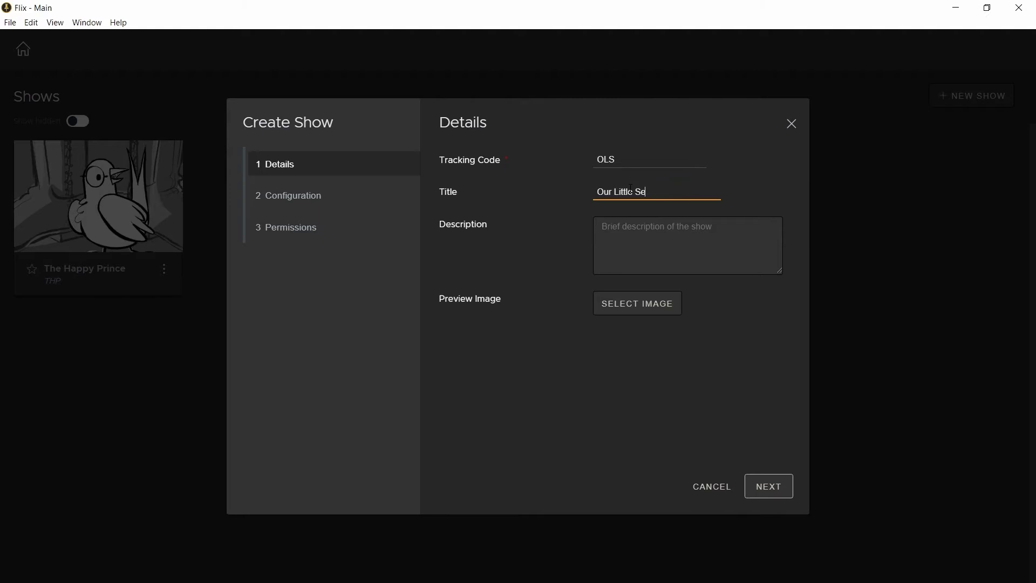
type("edlings")
left_click(637, 230)
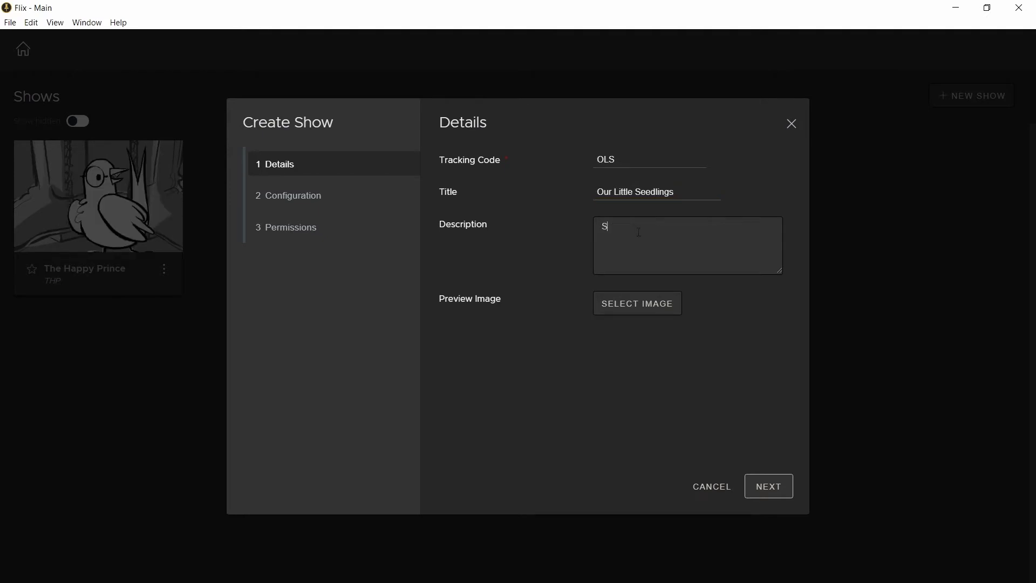
type("Story about plants")
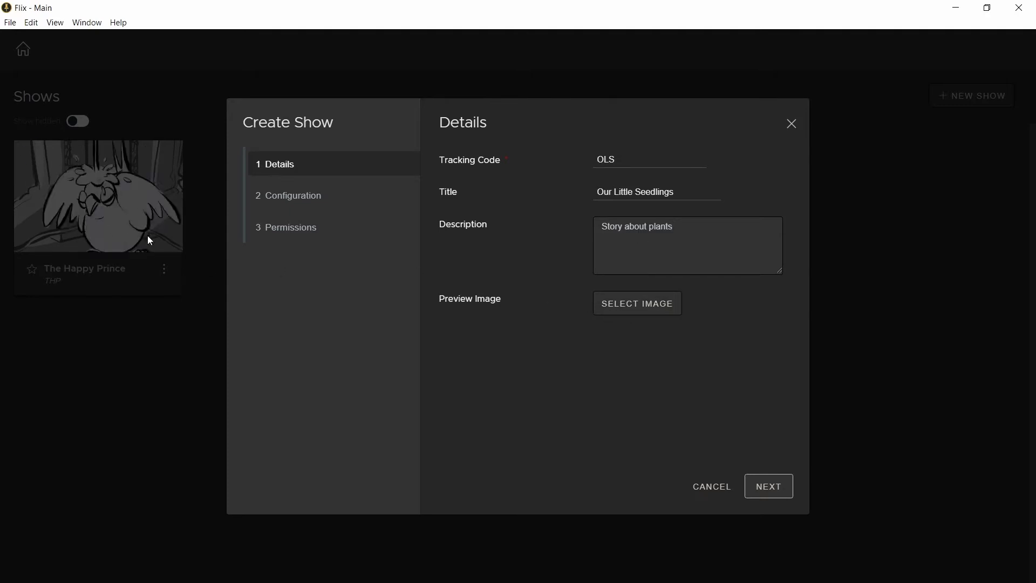
Keep frame rate 24 and aspect ratio 1.77, and make the show episodic with season 01.
left_click(778, 491)
left_click(625, 162)
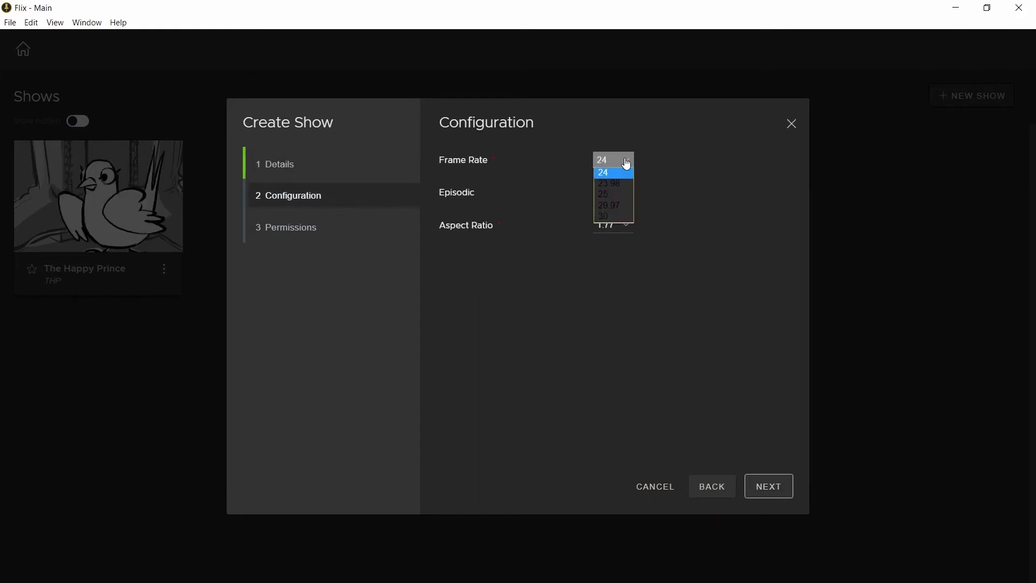
left_click(626, 164)
left_click(628, 230)
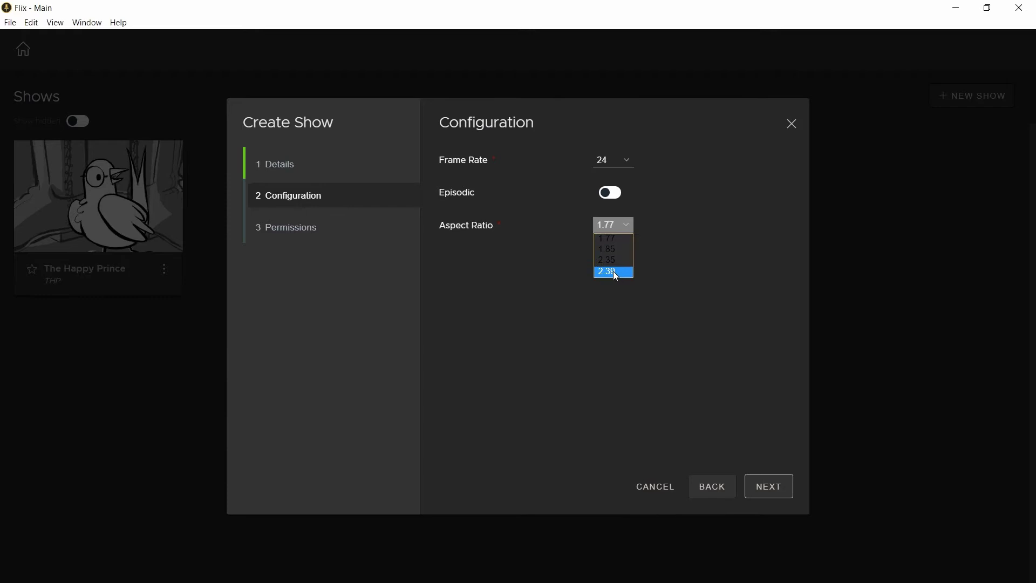
left_click(677, 248)
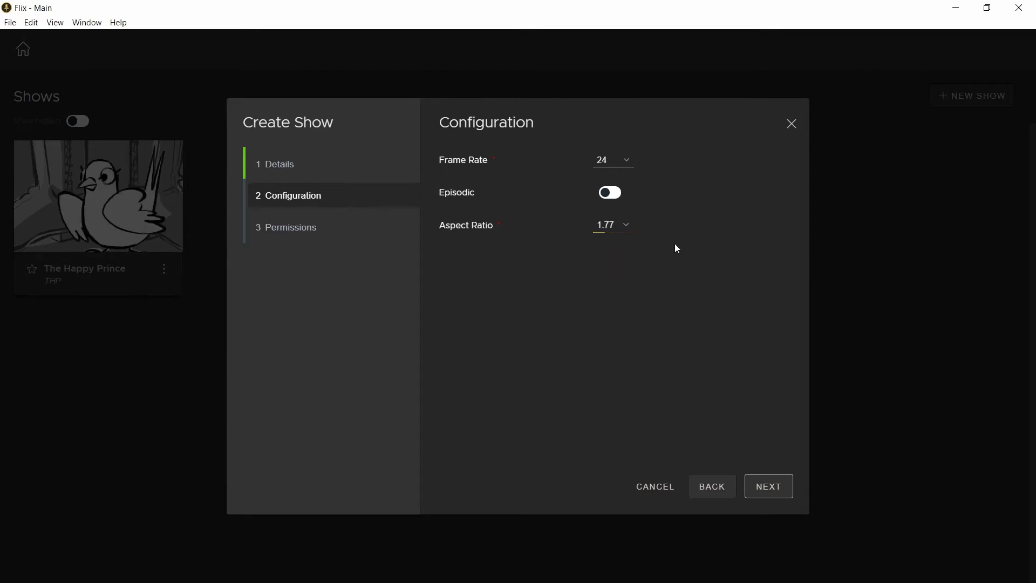
left_click(607, 193)
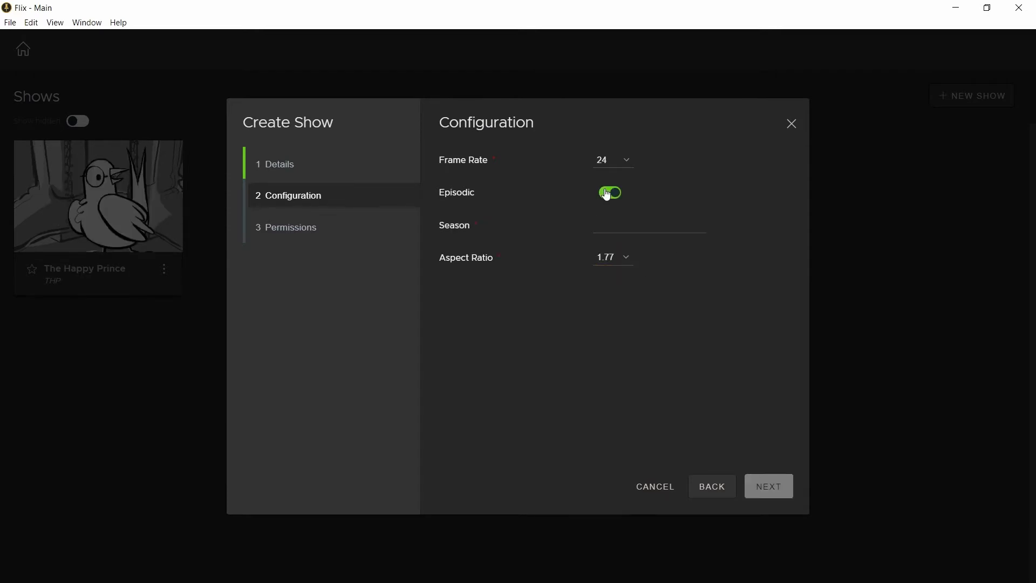
left_click(615, 226)
type("01")
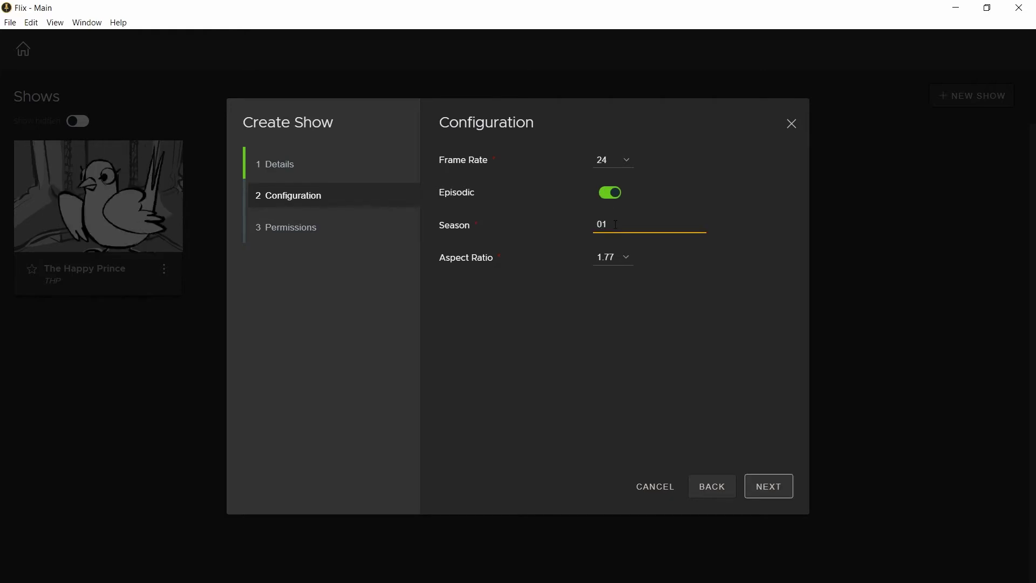
Assign the default group to the show and create it.
left_click(769, 486)
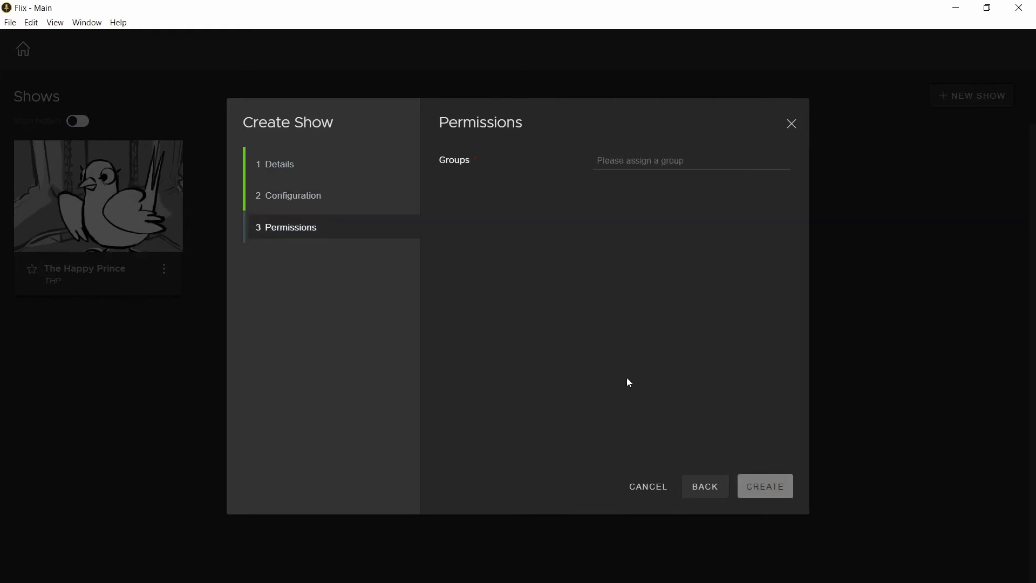
left_click(616, 162)
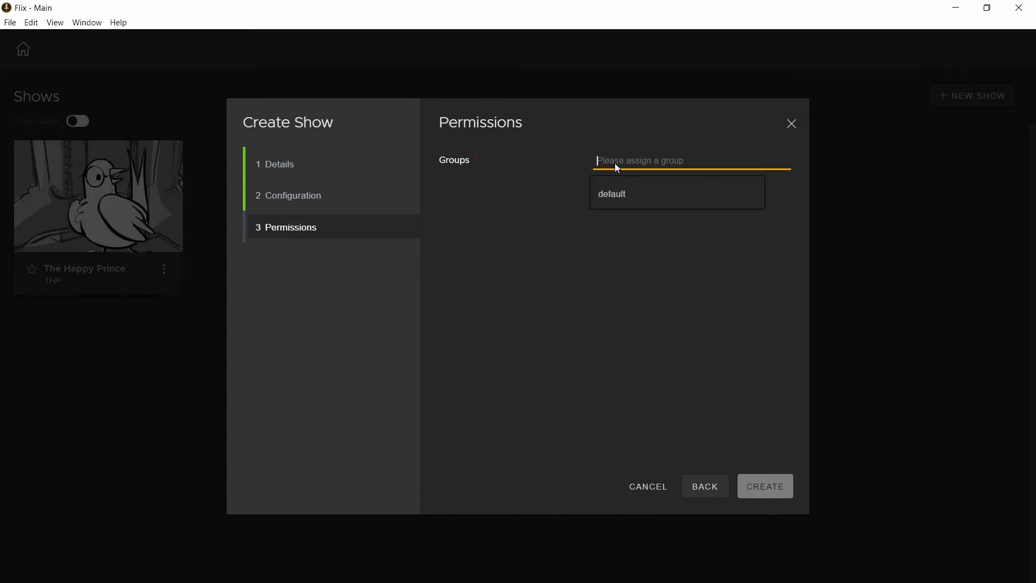
left_click(615, 204)
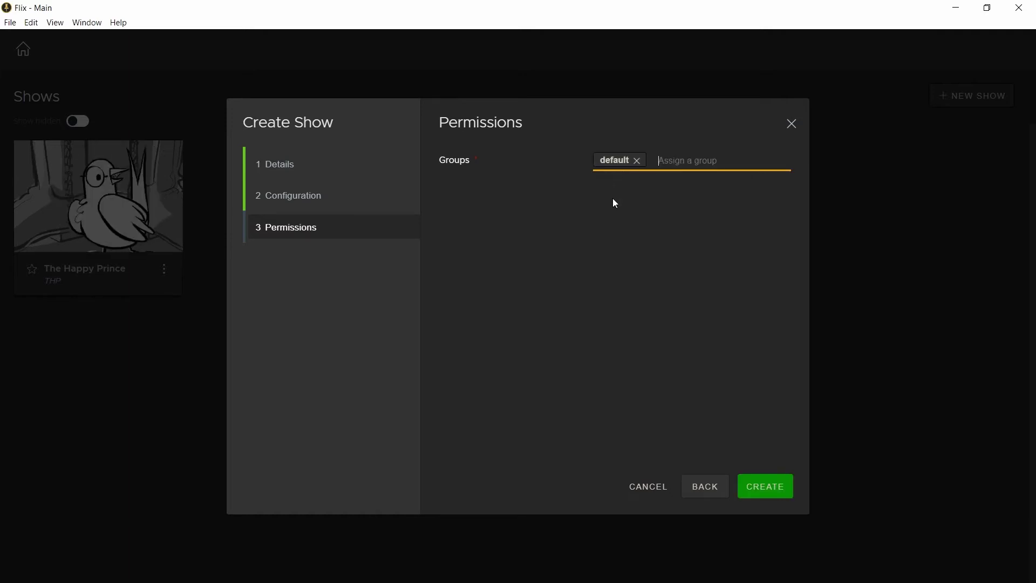
left_click(775, 492)
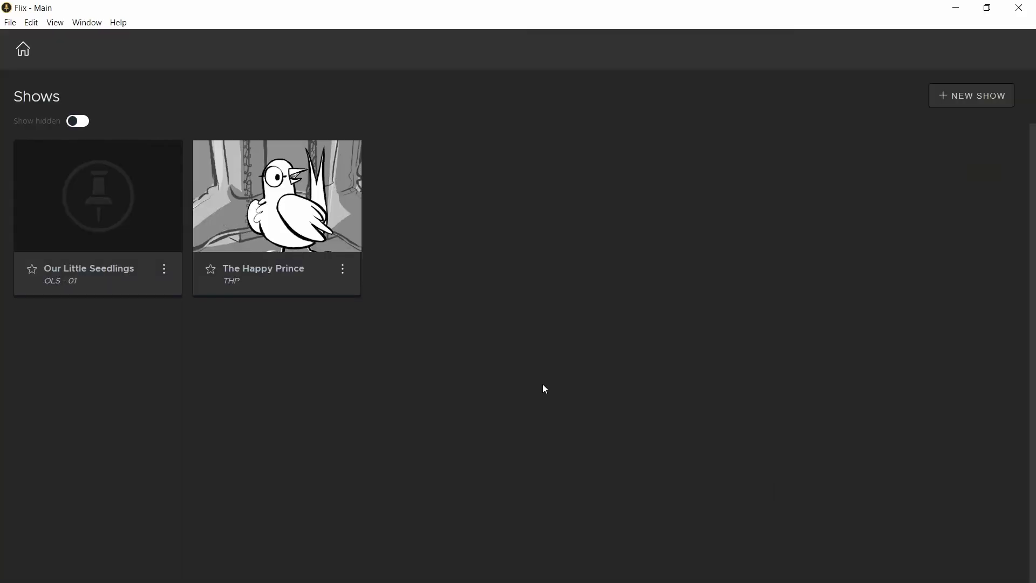
Make Our Little Seedlings the favourite show instead of The Happy Prince.
left_click(211, 270)
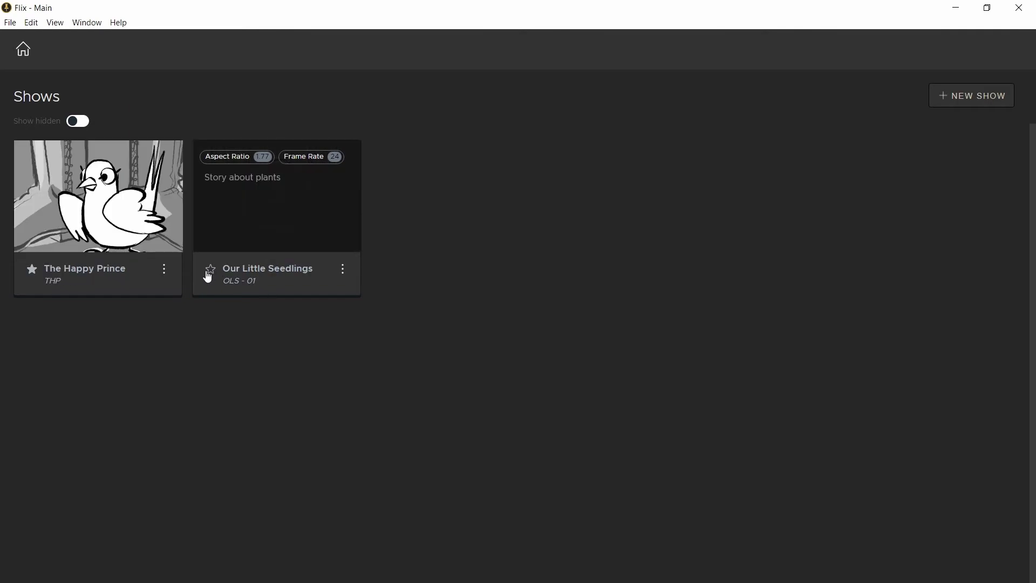
left_click(32, 270)
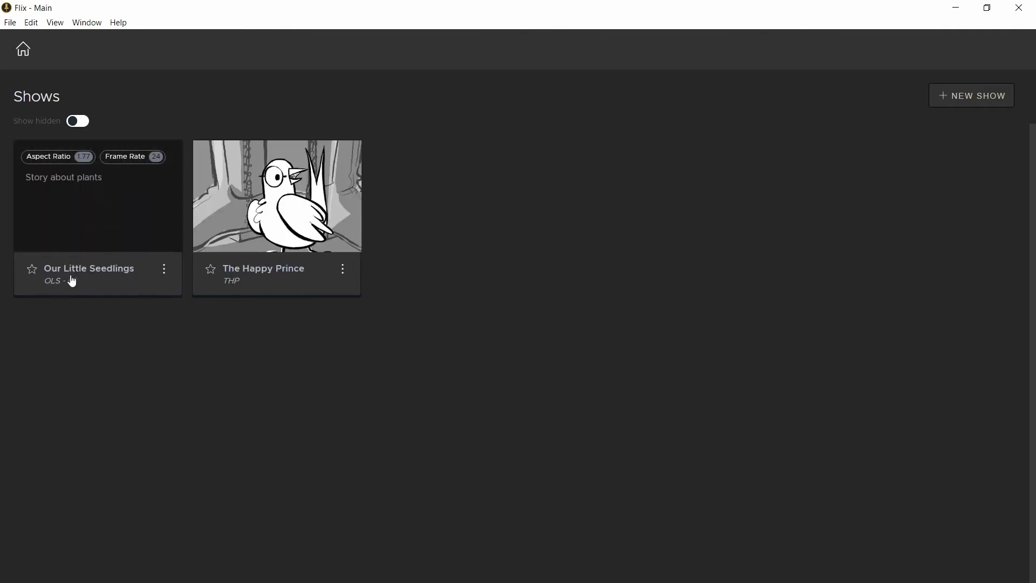
left_click(32, 269)
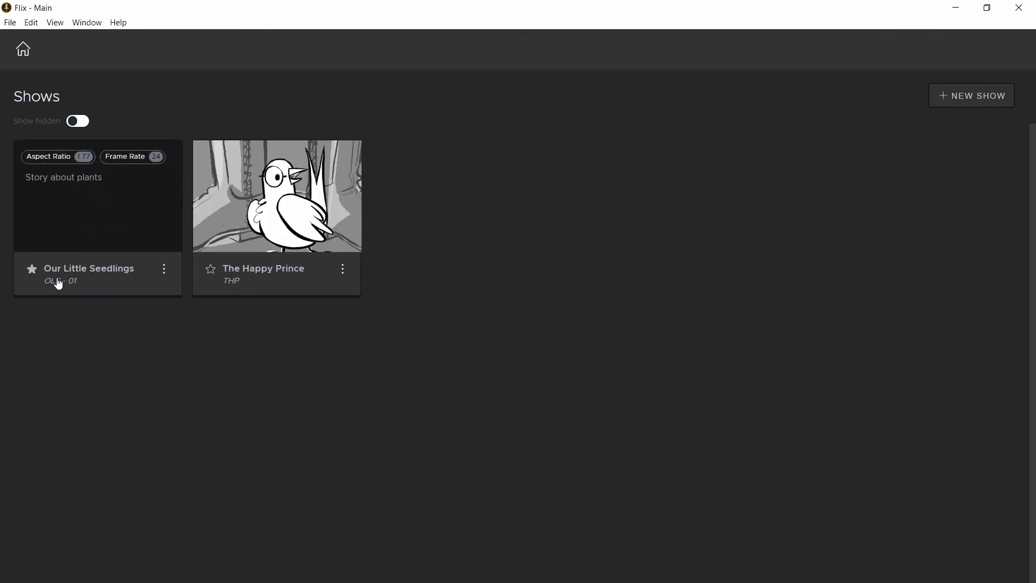
Hide The Happy Prince show, then list hidden shows again.
left_click(78, 122)
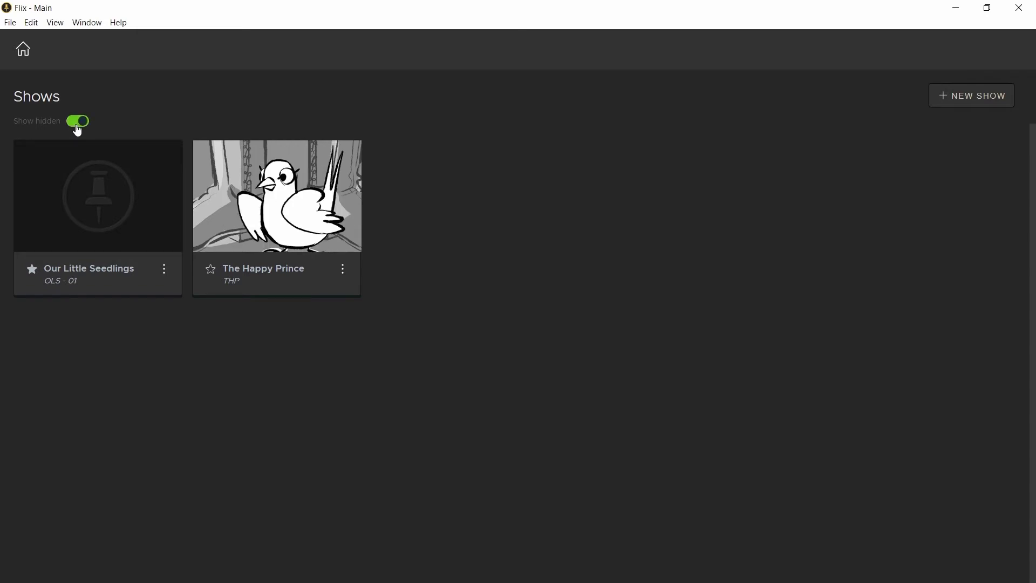
left_click(343, 268)
left_click(321, 380)
left_click(78, 122)
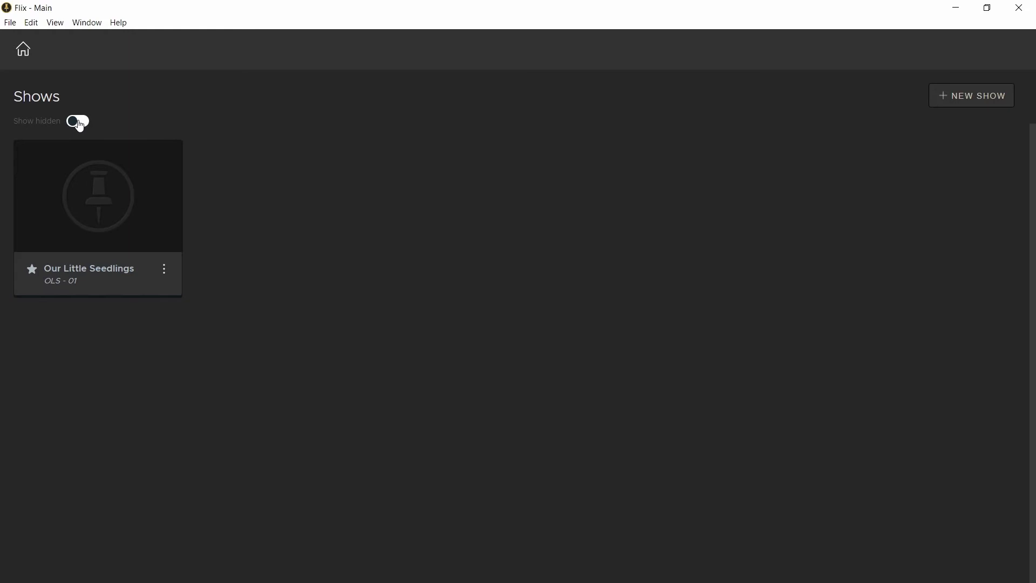
left_click(78, 122)
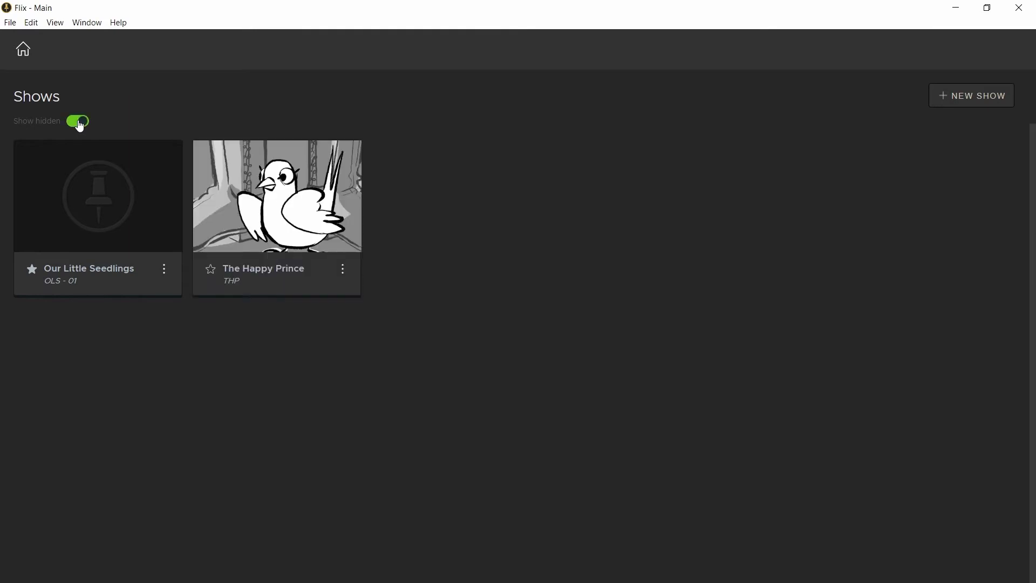
mouse_move(250, 164)
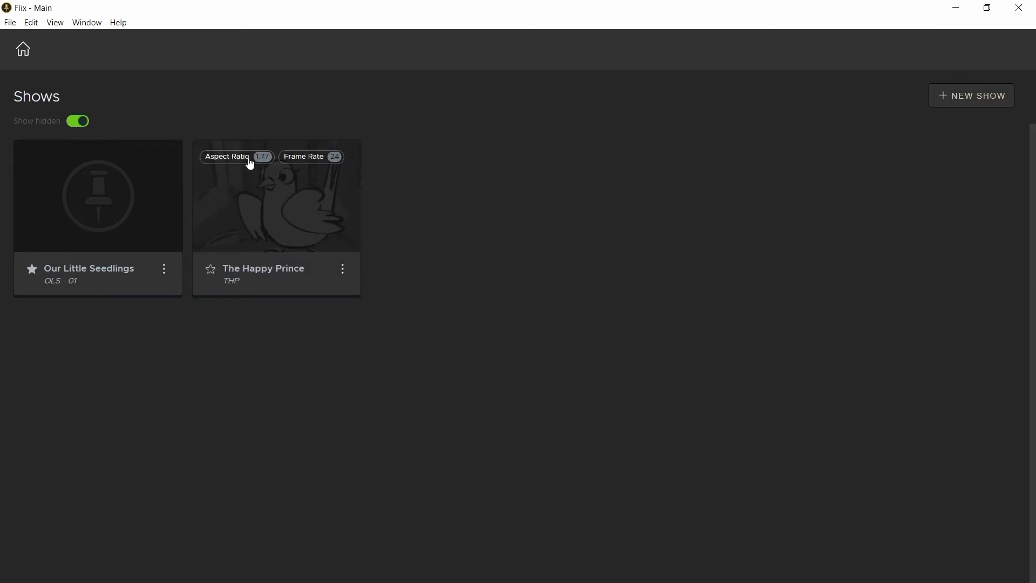
mouse_move(131, 195)
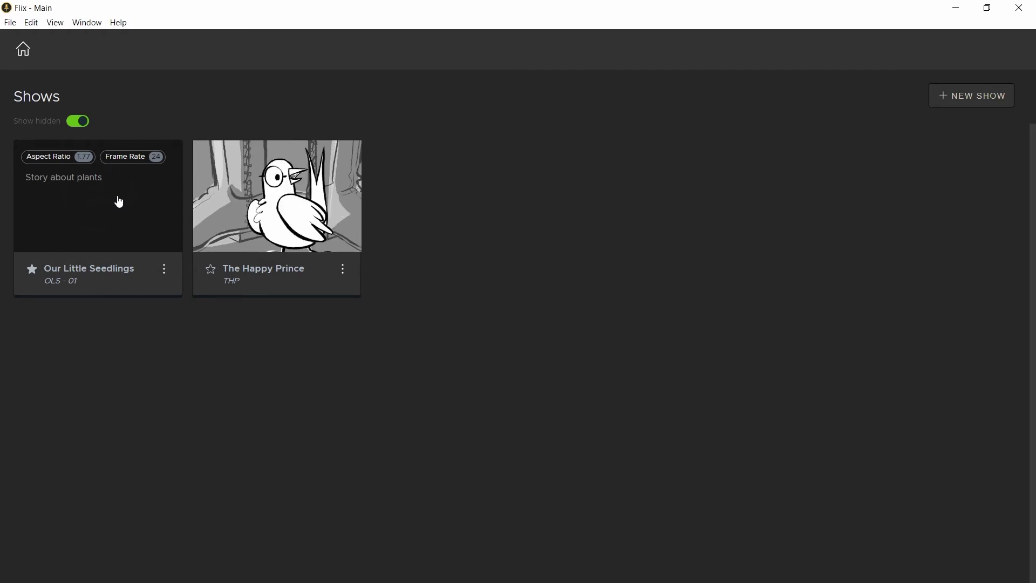
Add episode EP01 'Seedlings overtake', number 01, comment 'A seedling is born', then close the form.
left_click(119, 201)
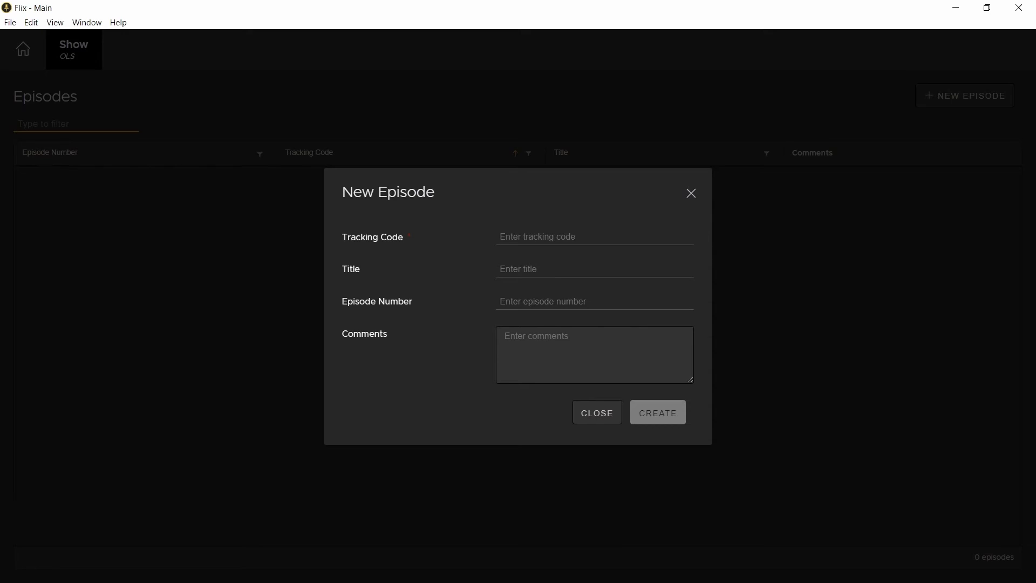
left_click(552, 240)
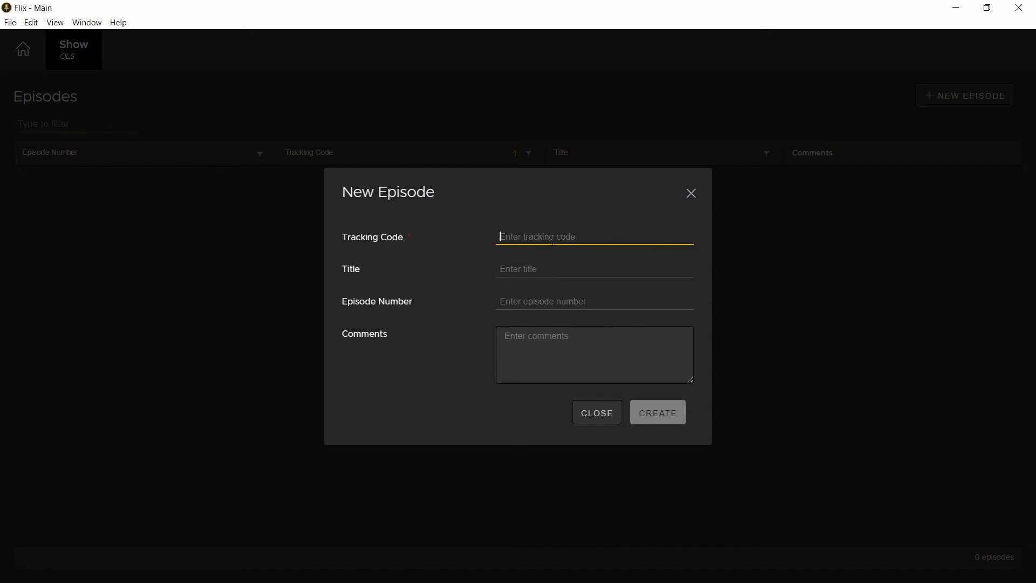
type("E")
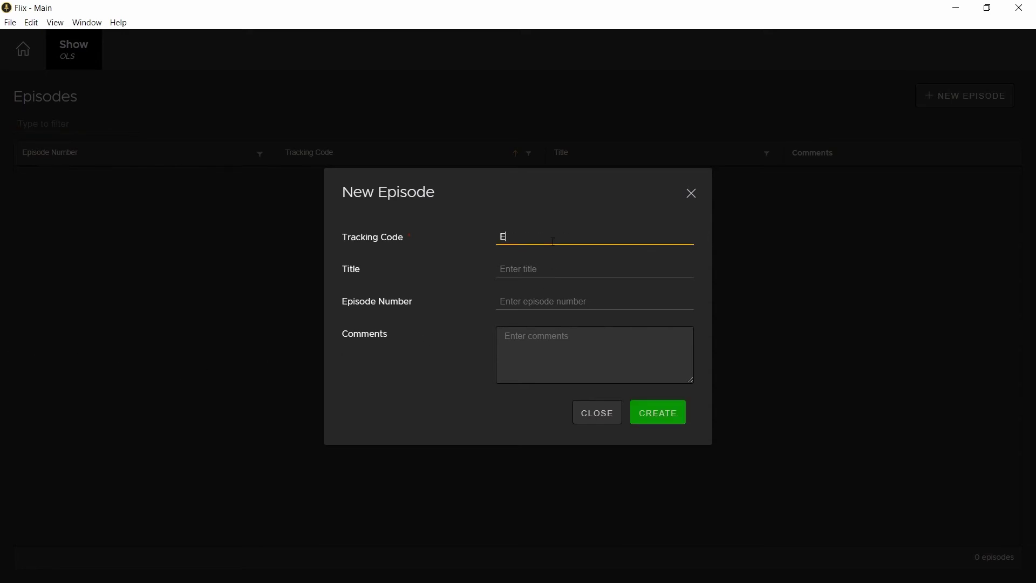
type("P01")
left_click(550, 265)
type("Seedling")
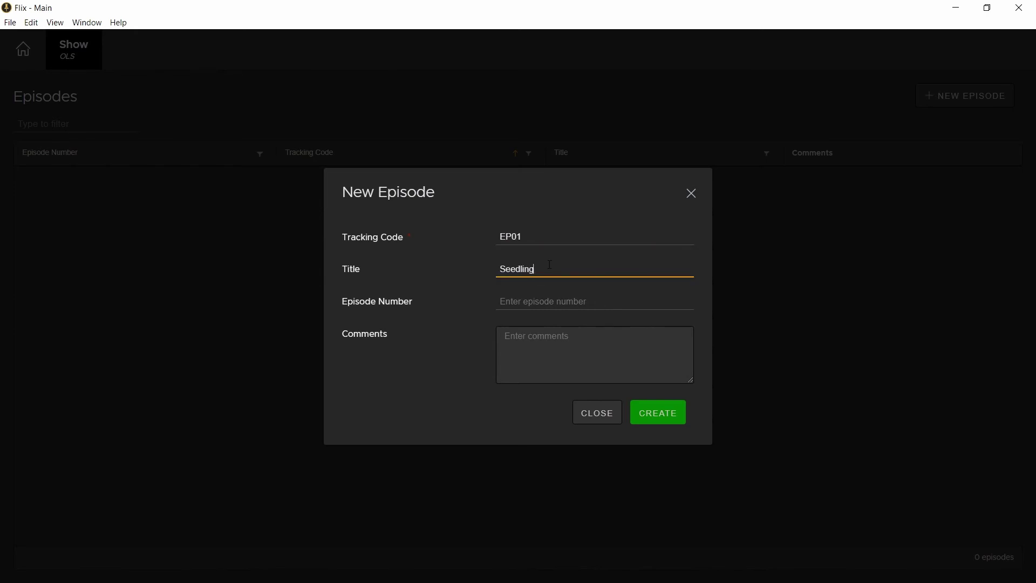
type("s overtake")
key("Tab")
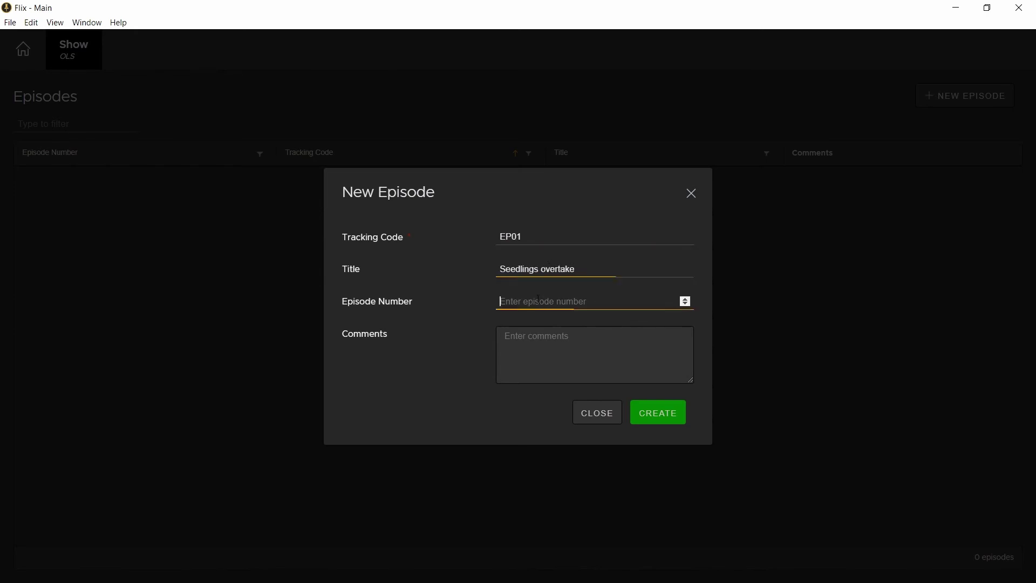
type("01")
left_click(538, 336)
type("A seedling is born")
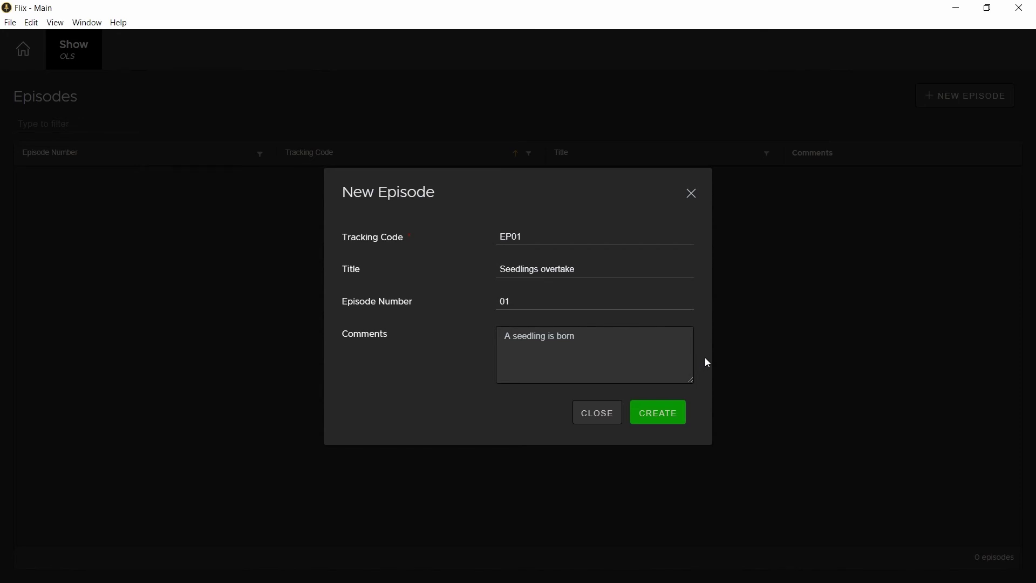
left_click(667, 423)
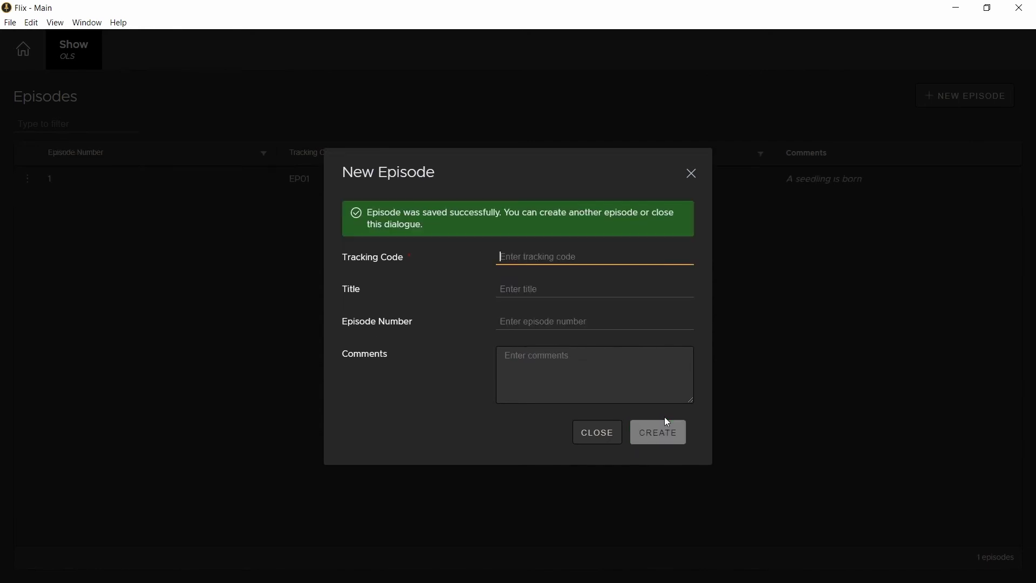
left_click(691, 173)
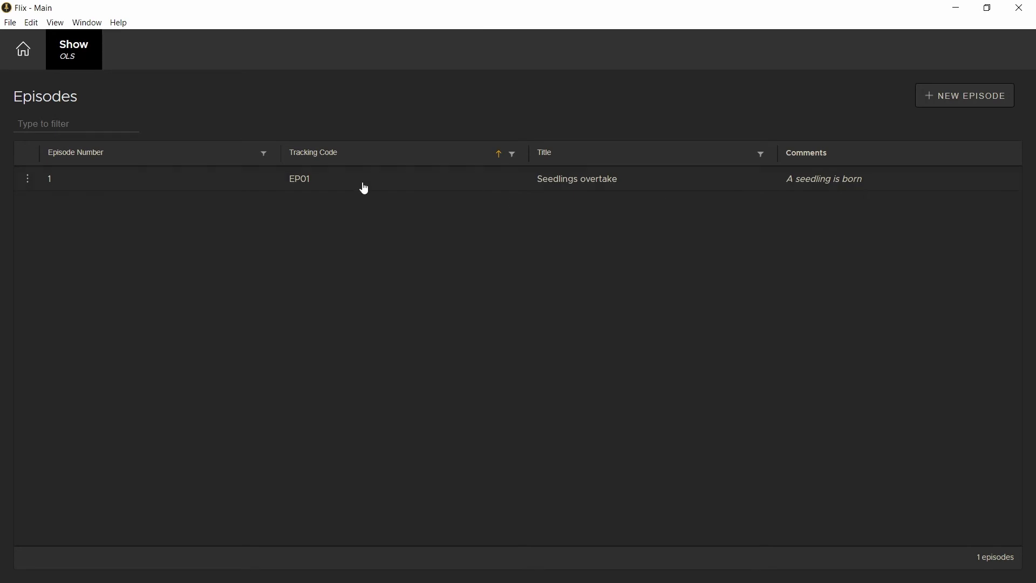
In EP01, add sequence 0010 'The first plant' with comment 'ready for story', then close the form.
left_click(230, 186)
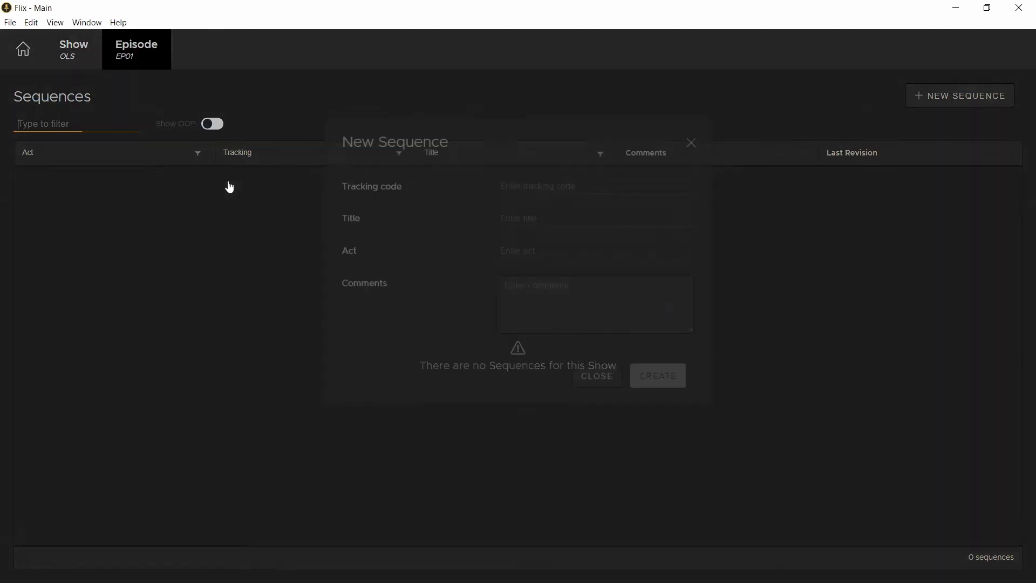
left_click(512, 227)
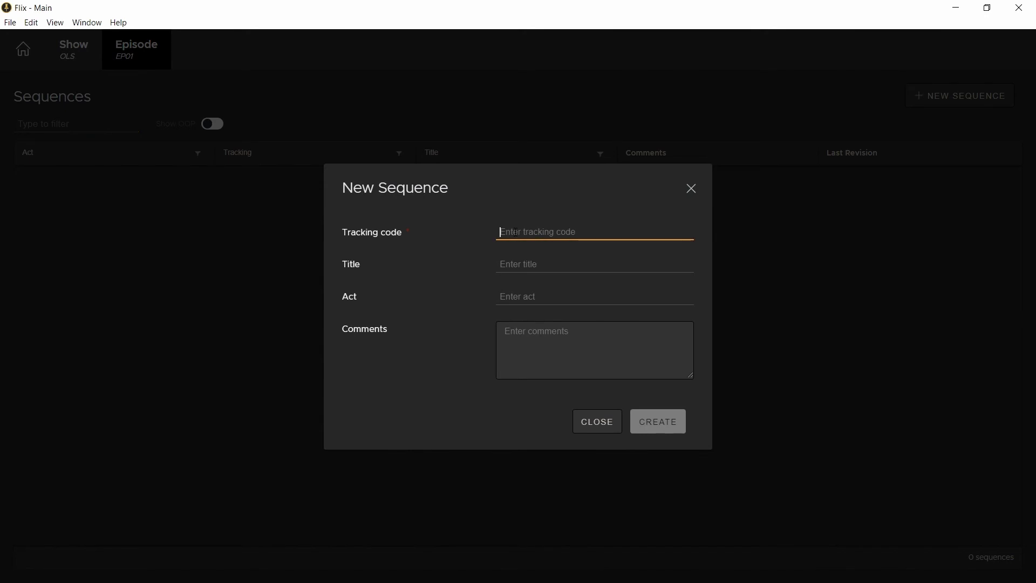
type("0010")
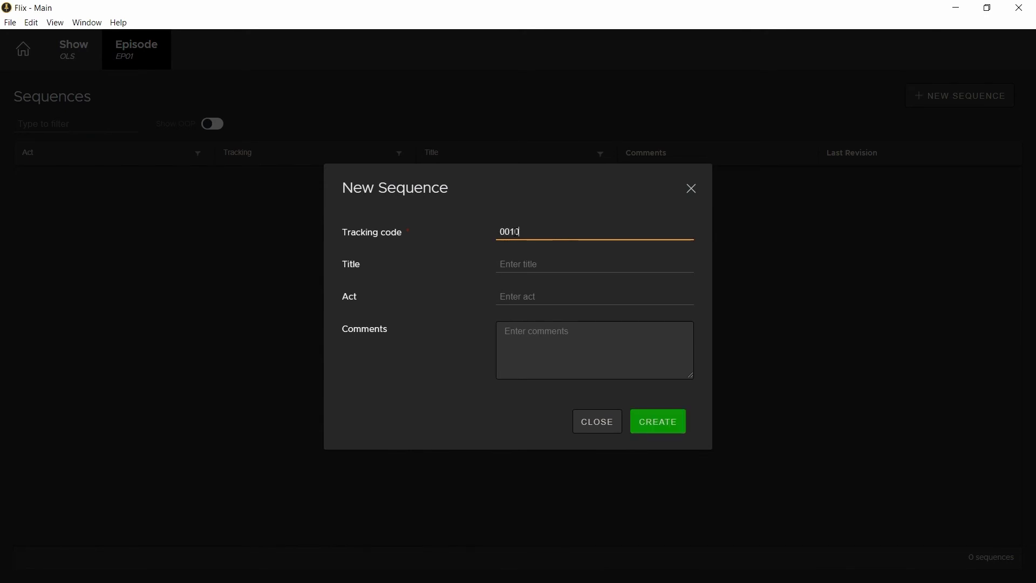
left_click(495, 260)
type("The first plant")
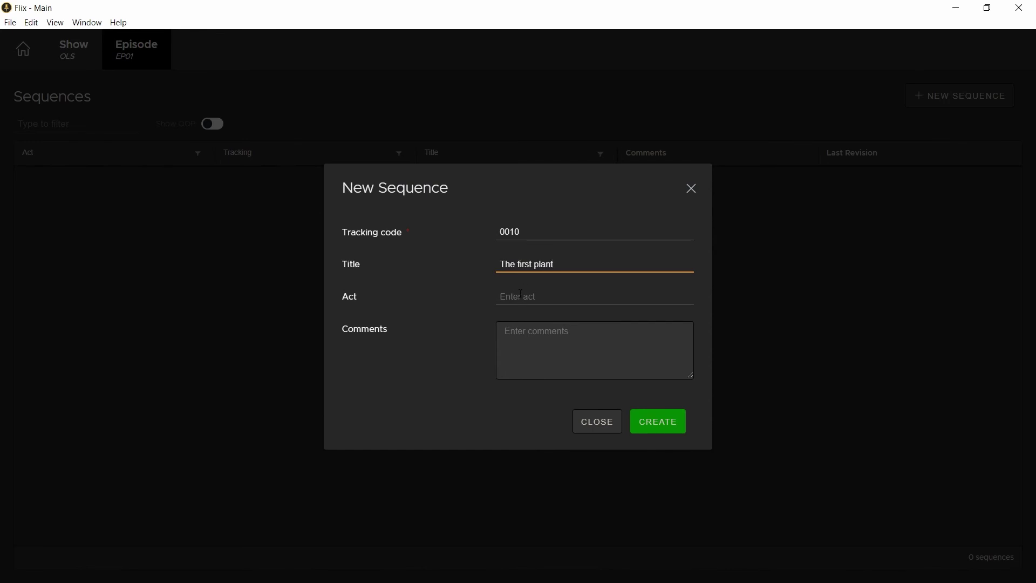
left_click(525, 331)
type("read")
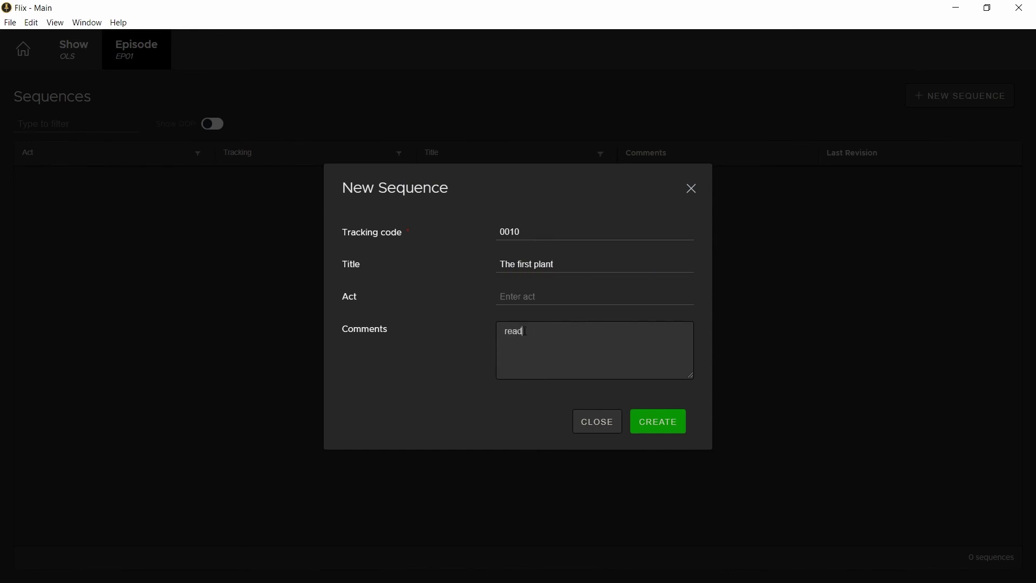
type("y for story")
left_click(670, 419)
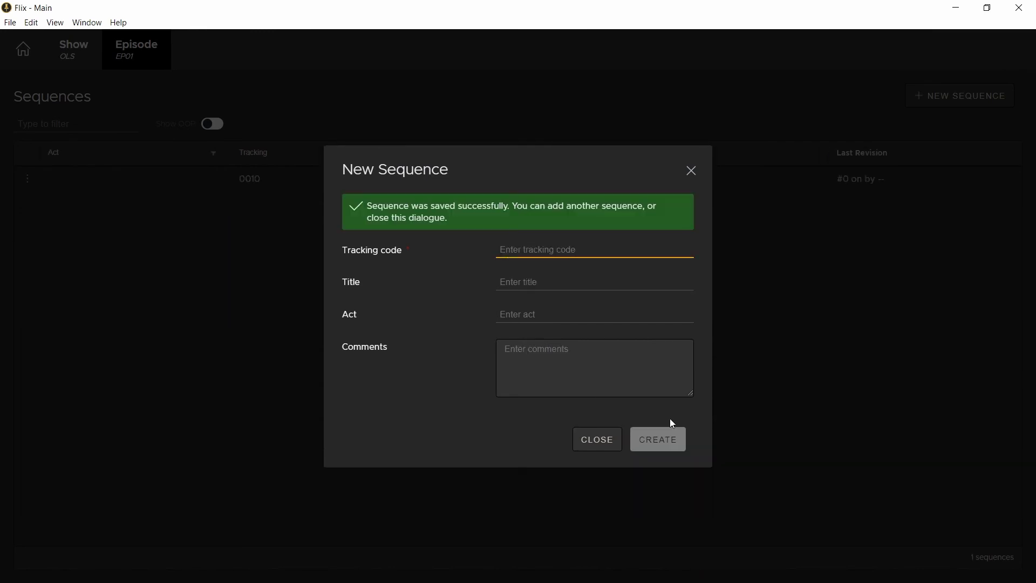
left_click(692, 171)
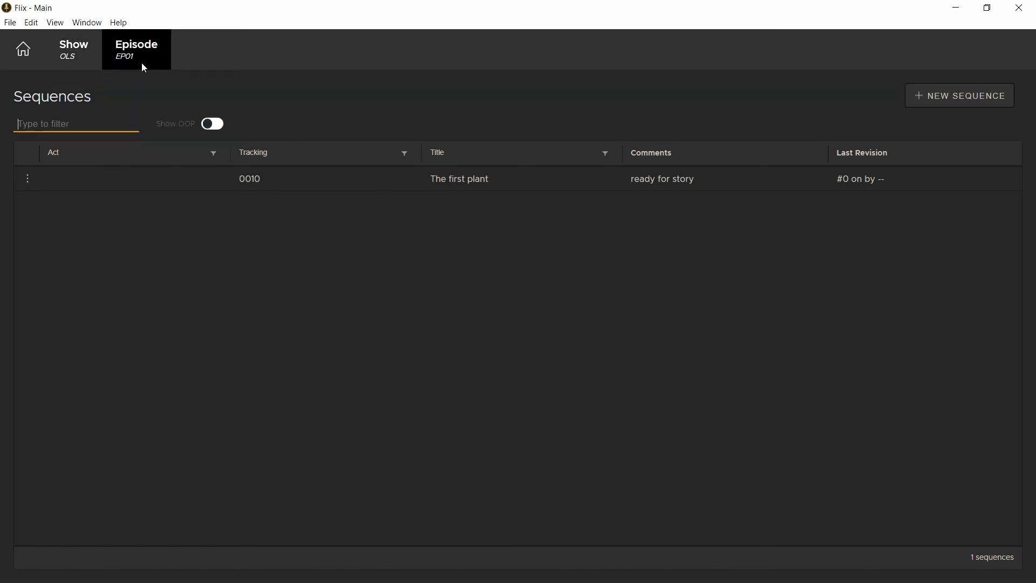
Start a clean version of sequence 0010 with one blank panel and save it with comment 'ready for story'.
left_click(139, 180)
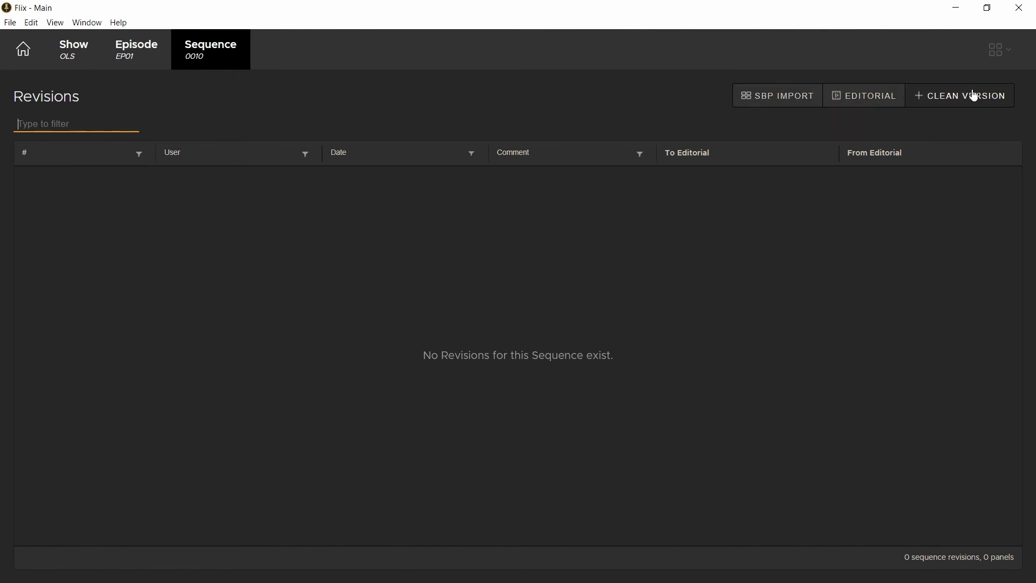
left_click(950, 97)
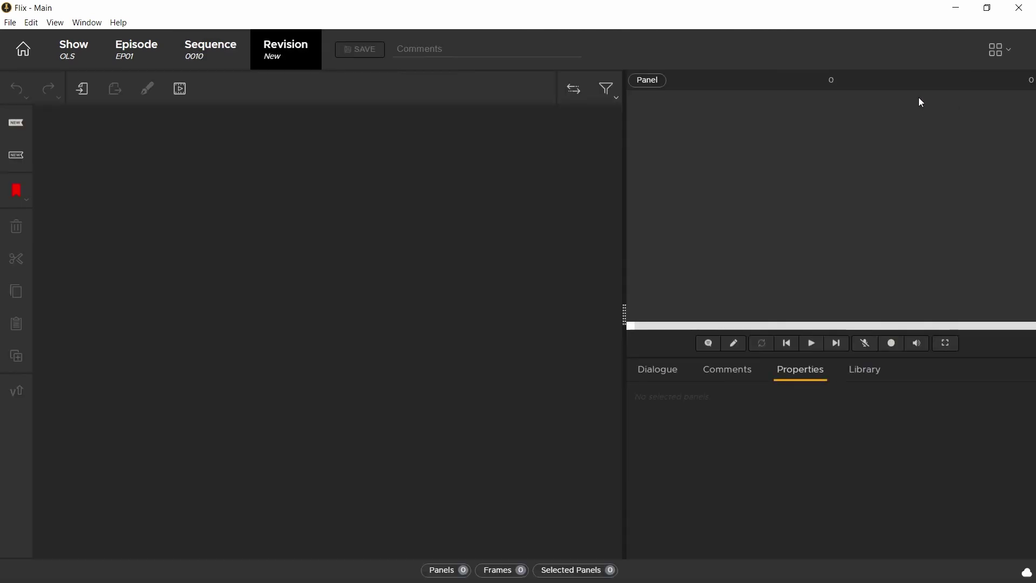
left_click(17, 124)
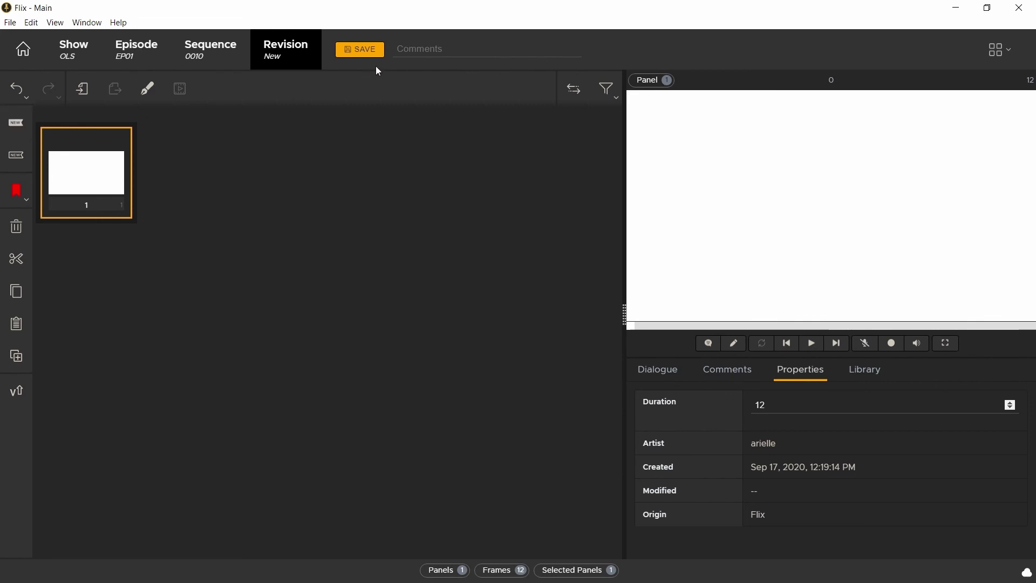
left_click(419, 50)
type("re")
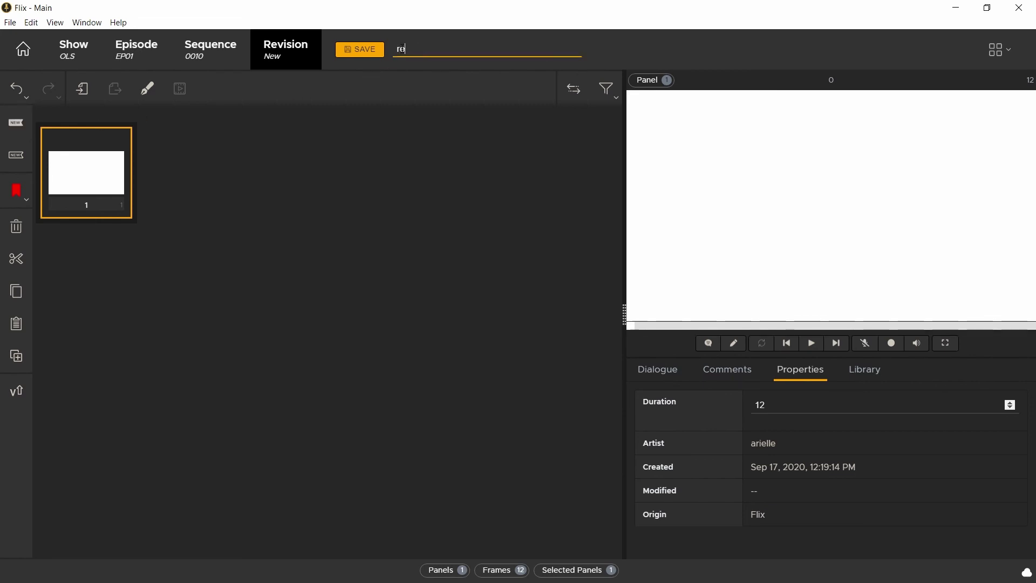
type("ady for story")
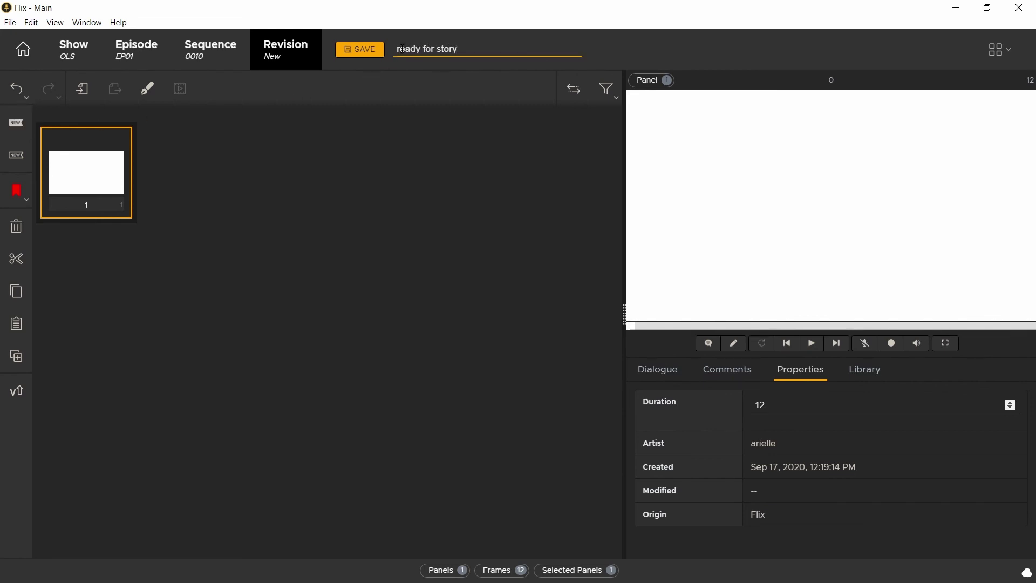
key("Return")
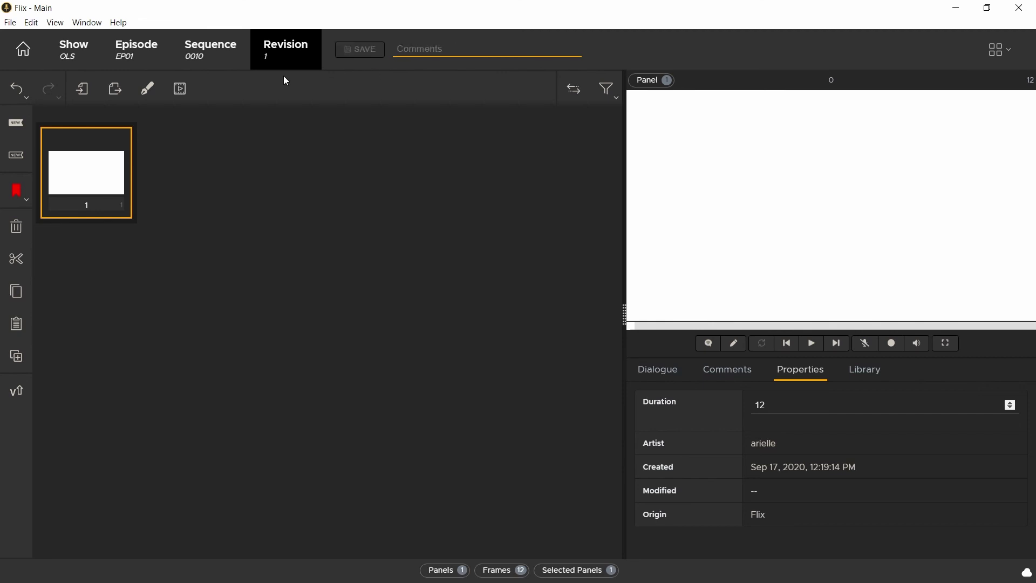
left_click(213, 53)
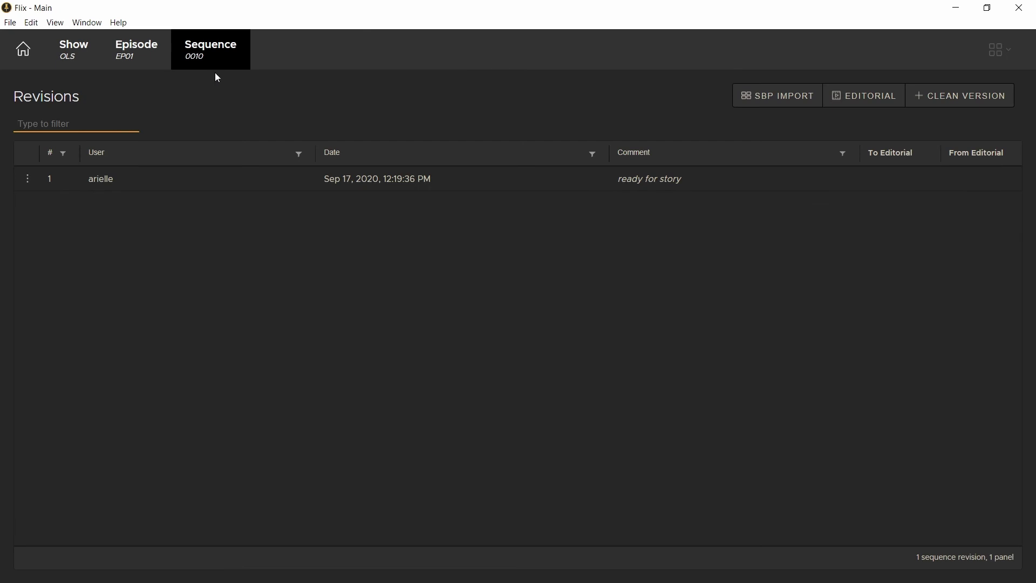